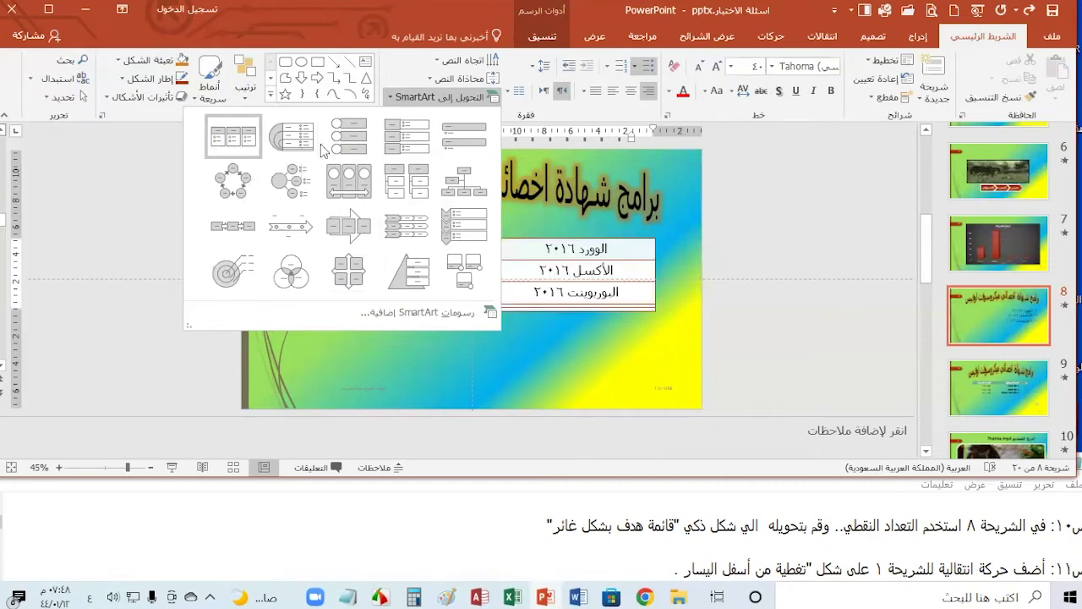
Convert the bulleted program list on slide 8 to the Target List (قائمة هدف) SmartArt
click(294, 146)
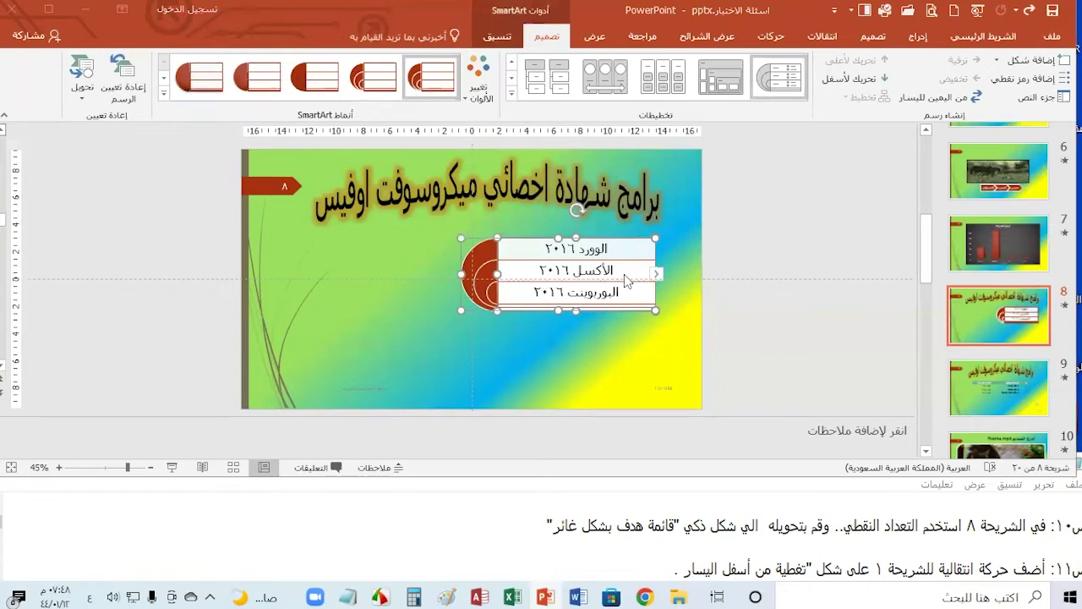
In question 10 of the Notepad file, delete the ending "بشكل غائر" and finish the line with a period after "قائمة هدف"
drag(608, 528, 565, 536)
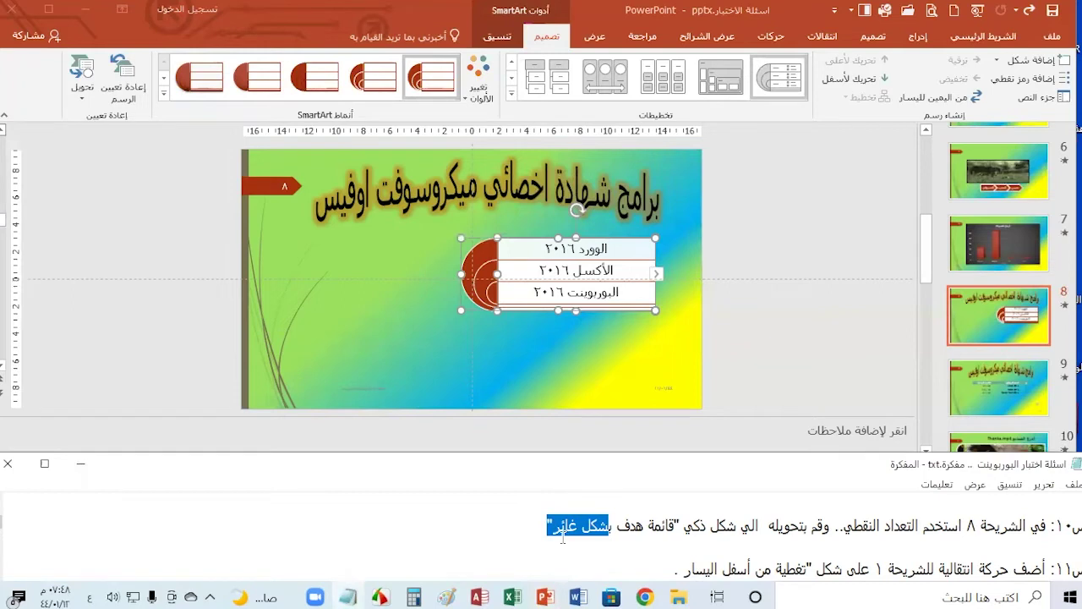
key(Delete)
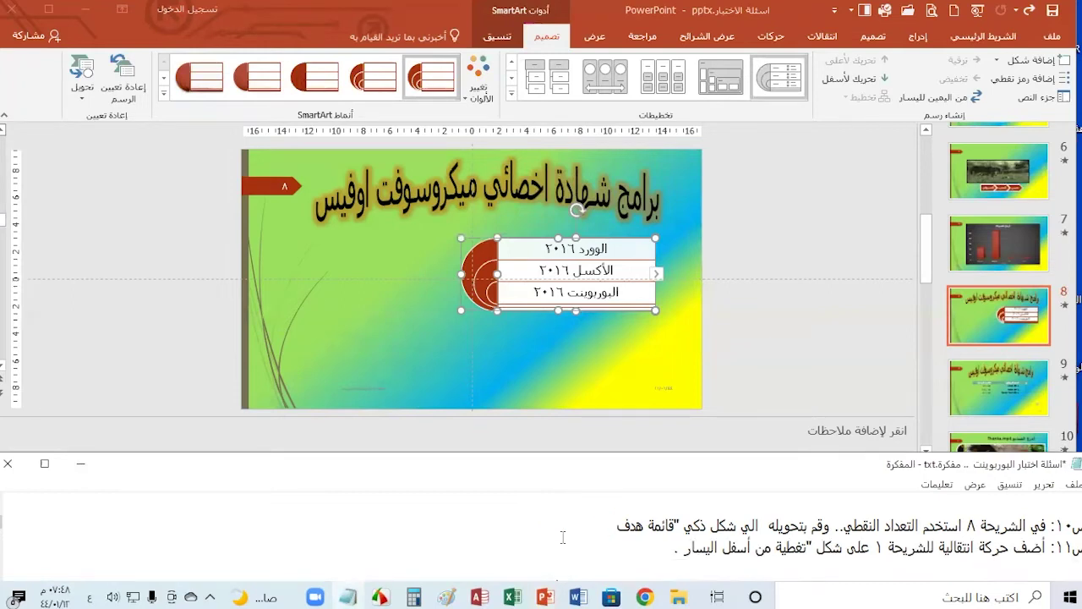
click(617, 528)
click(392, 398)
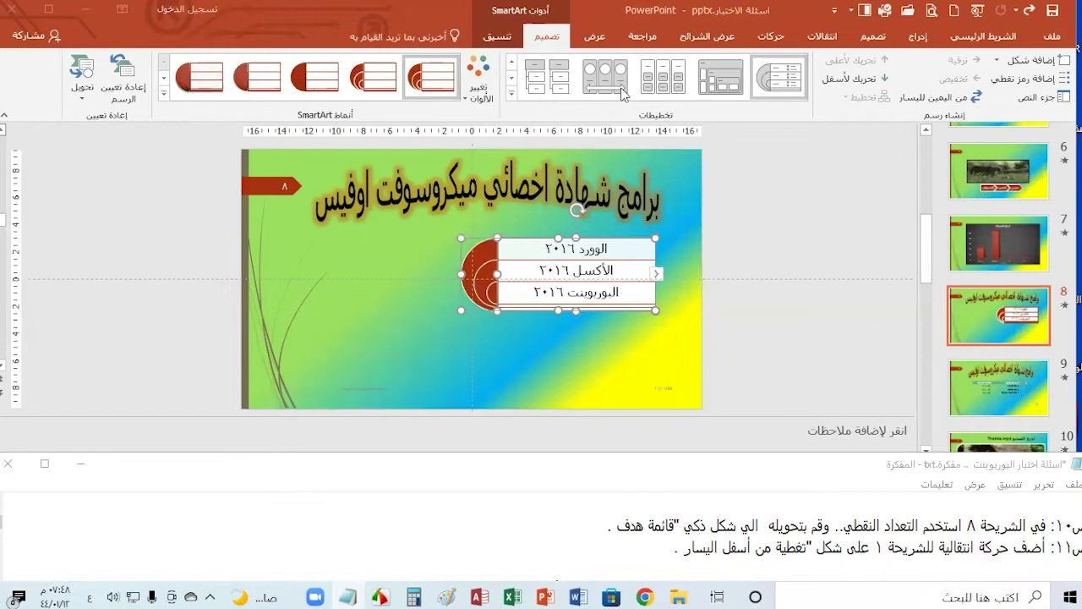
Apply the 3-D inset (غائر) SmartArt style to the list graphic on slide 8
click(168, 100)
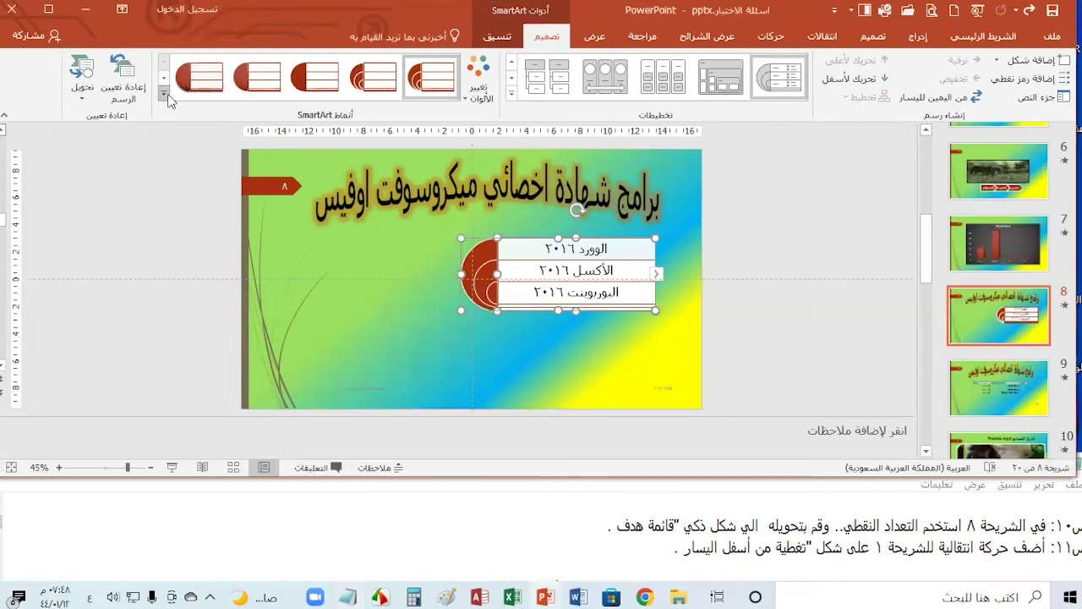
click(164, 95)
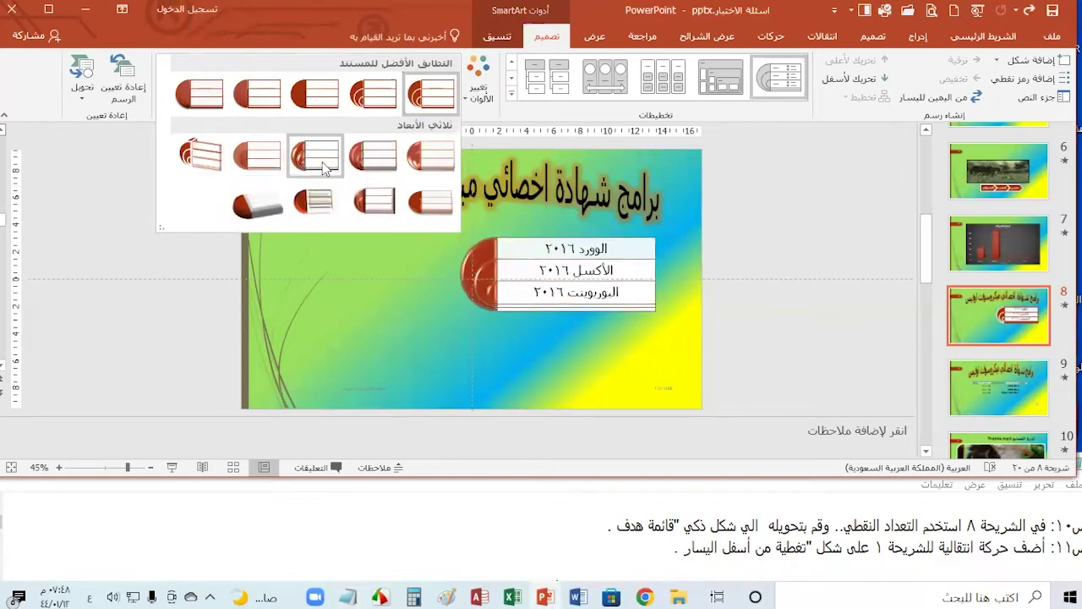
click(372, 167)
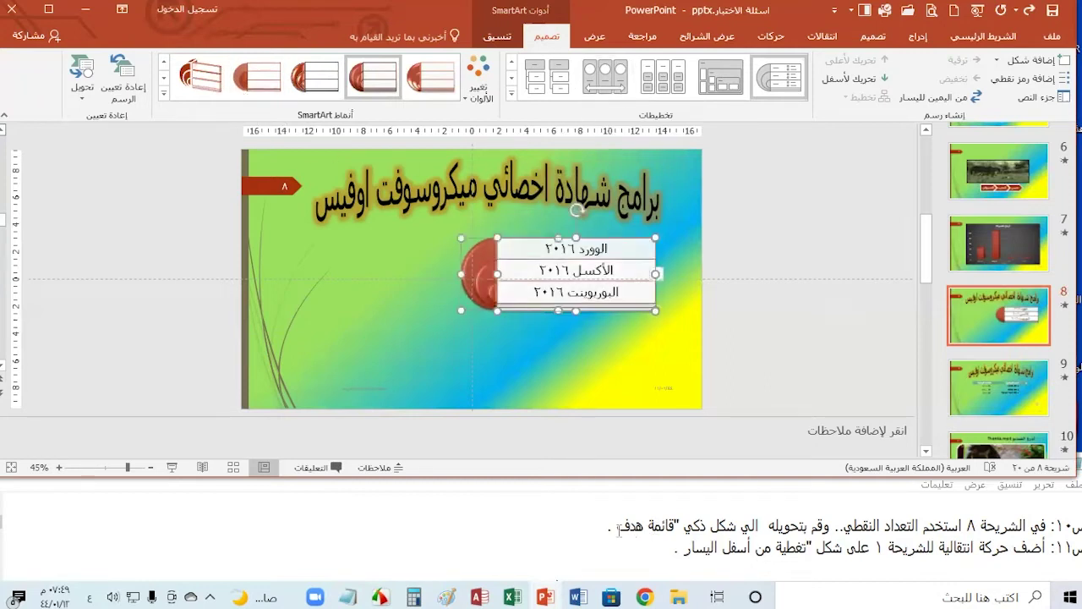
Insert "بشكل غائر" after "قائمة هدف" in question 10 of the Notepad file, then switch back to PowerPoint
click(618, 528)
text(")
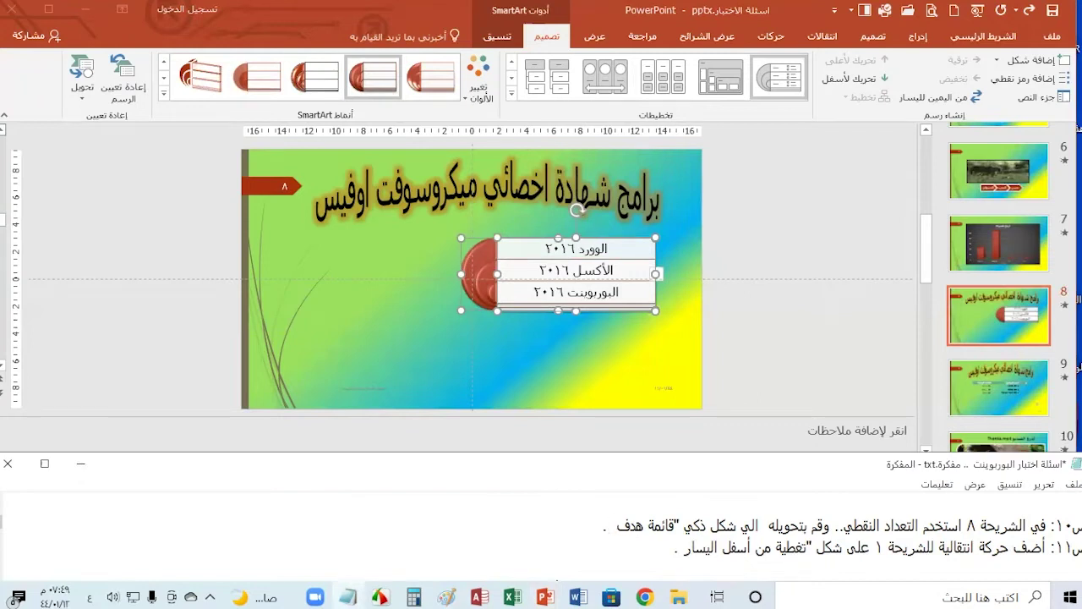
text(بشكل)
text( أغ)
text(ئر)
key(alt+Tab)
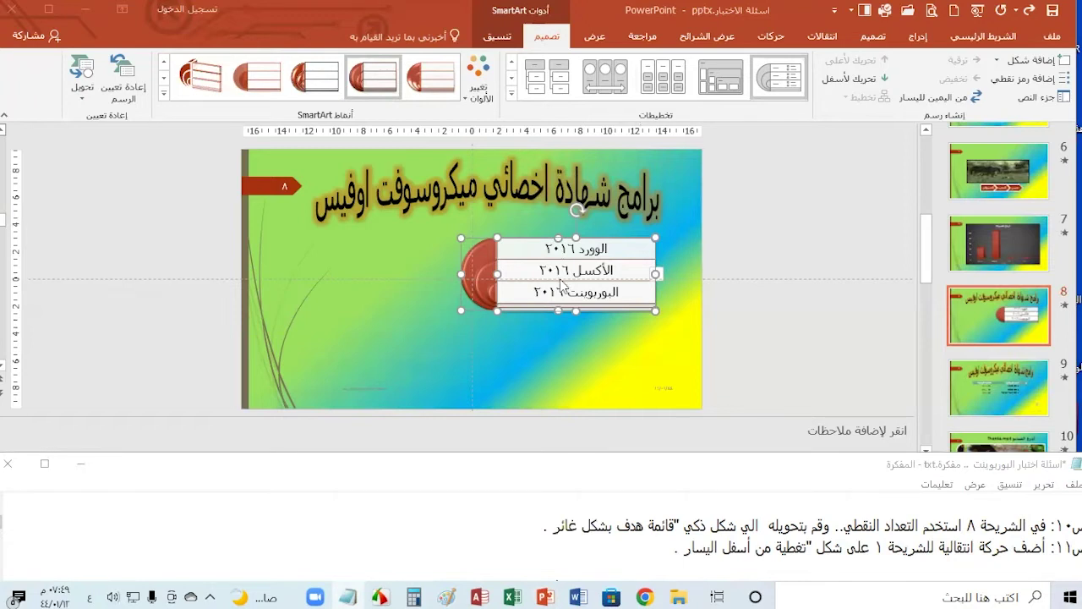
Undo the SmartArt style and the SmartArt conversion on slide 8
key(ctrl+z)
key(ctrl+z)
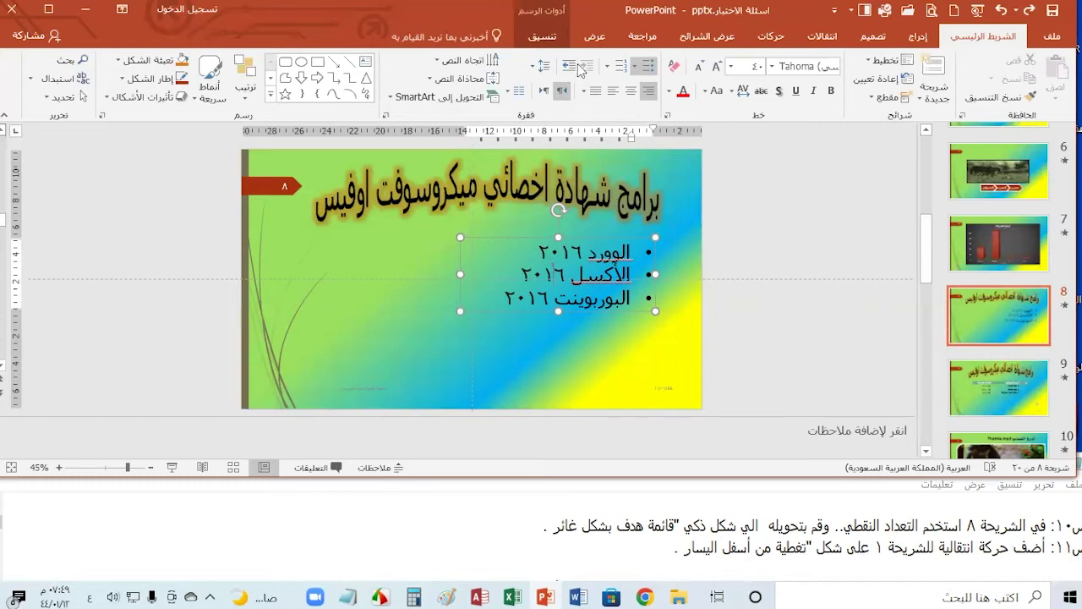
Convert slide 8's bulleted list to the Target List (قائمة هدف) SmartArt and give it the 3-D inset (غائر) style
click(441, 98)
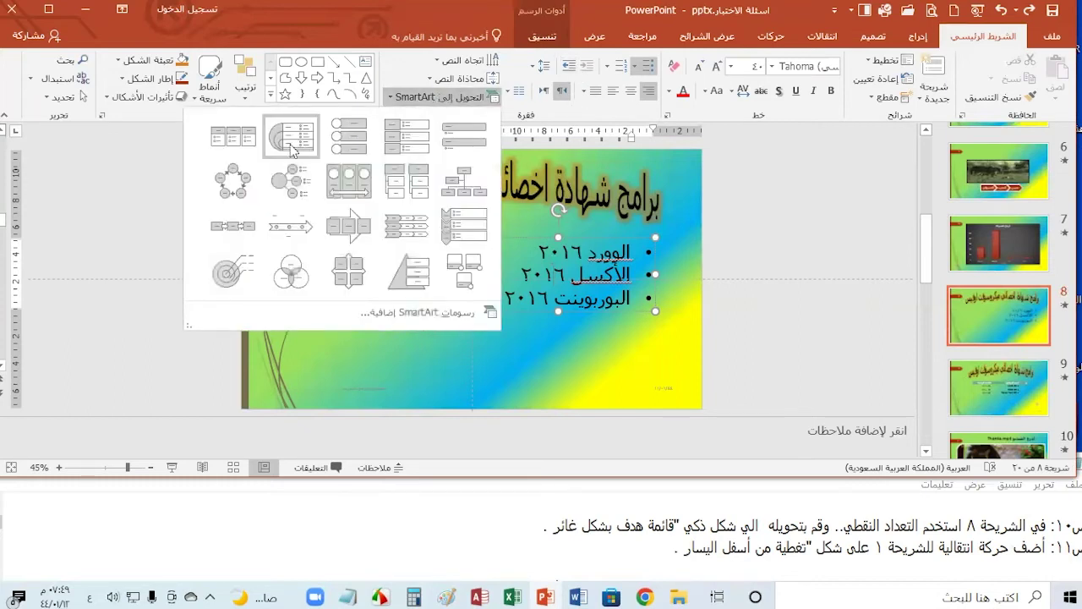
click(289, 145)
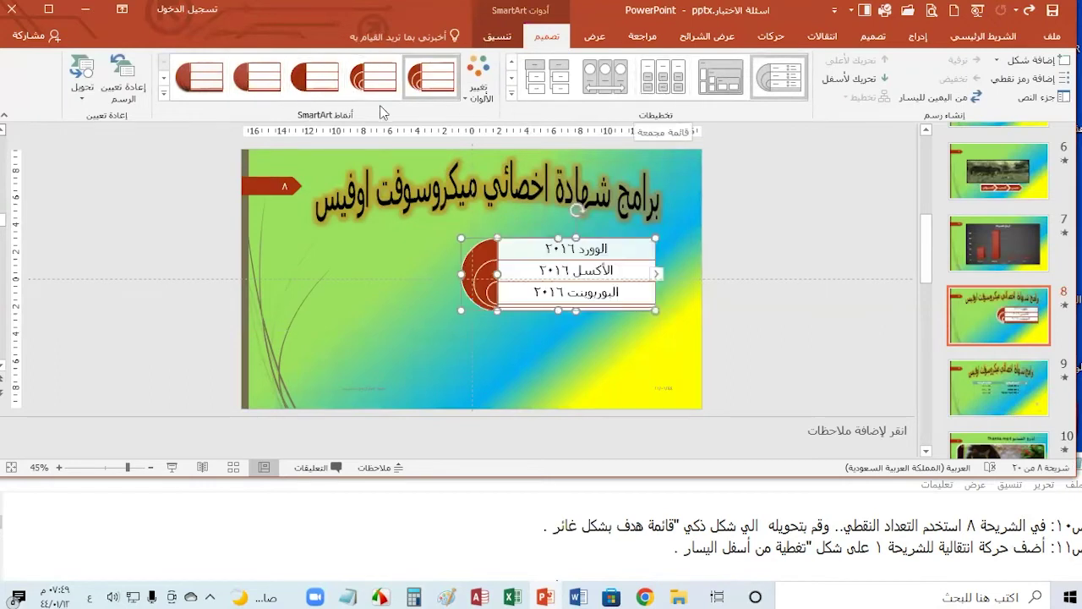
click(163, 92)
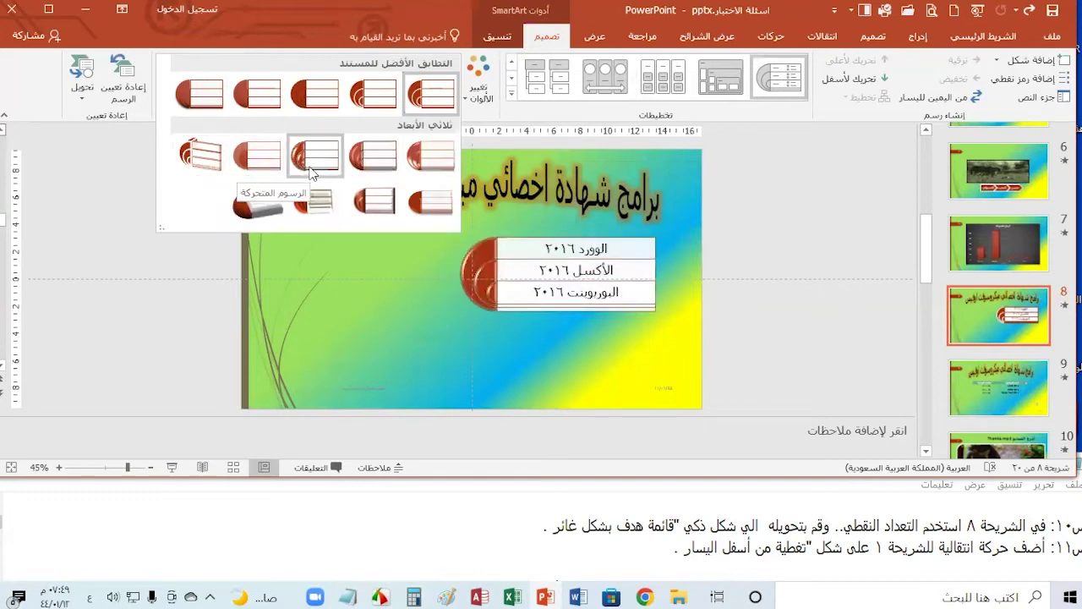
click(360, 169)
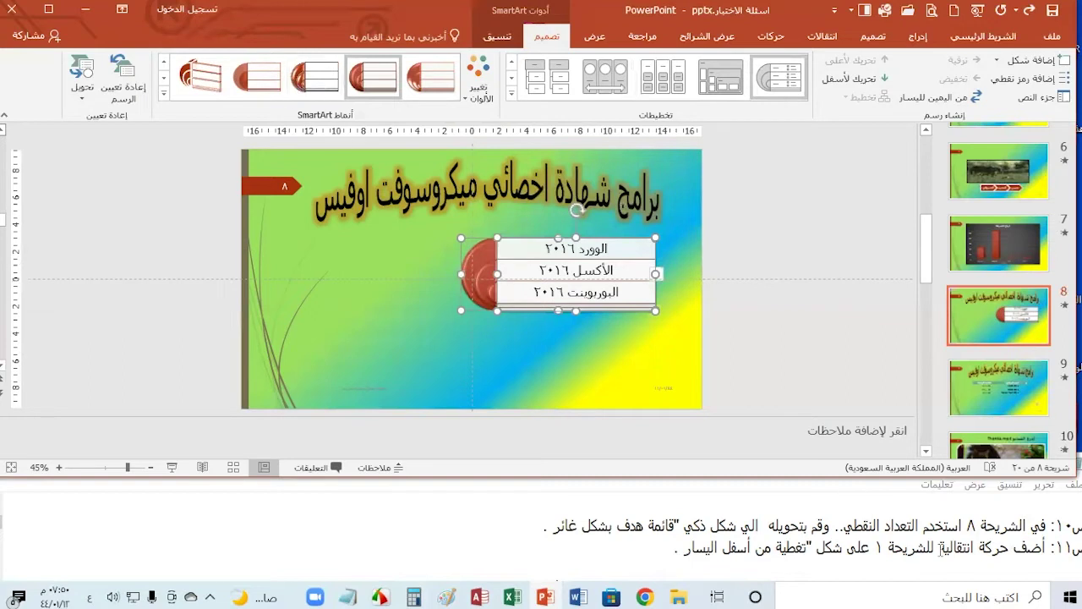
Bring question 11 into view in the Notepad file and open slide 1 in PowerPoint with the transition settings showing
click(525, 528)
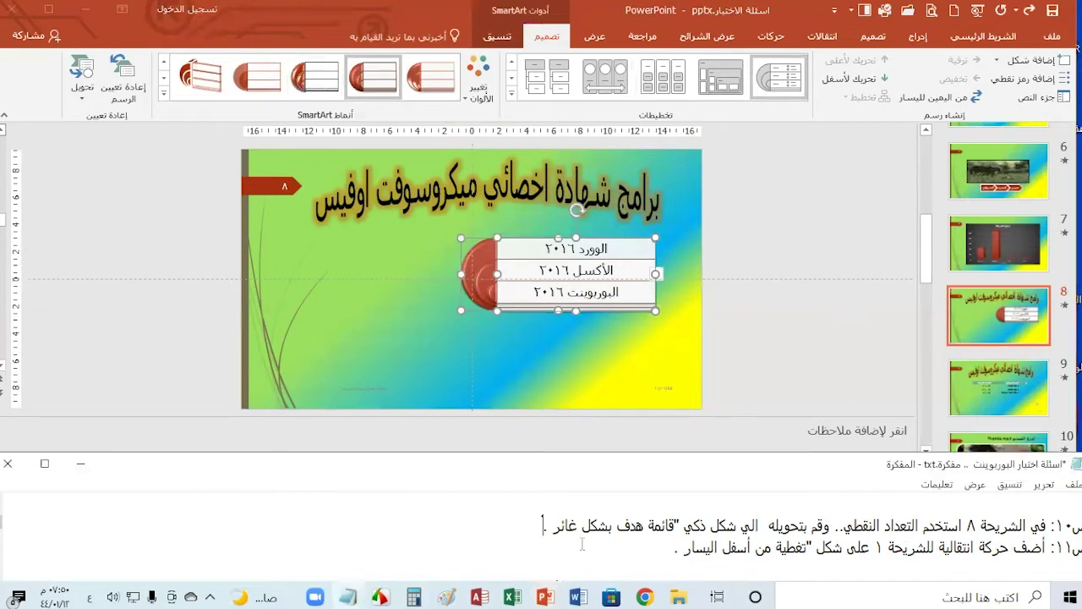
scroll(651, 526, down, 1)
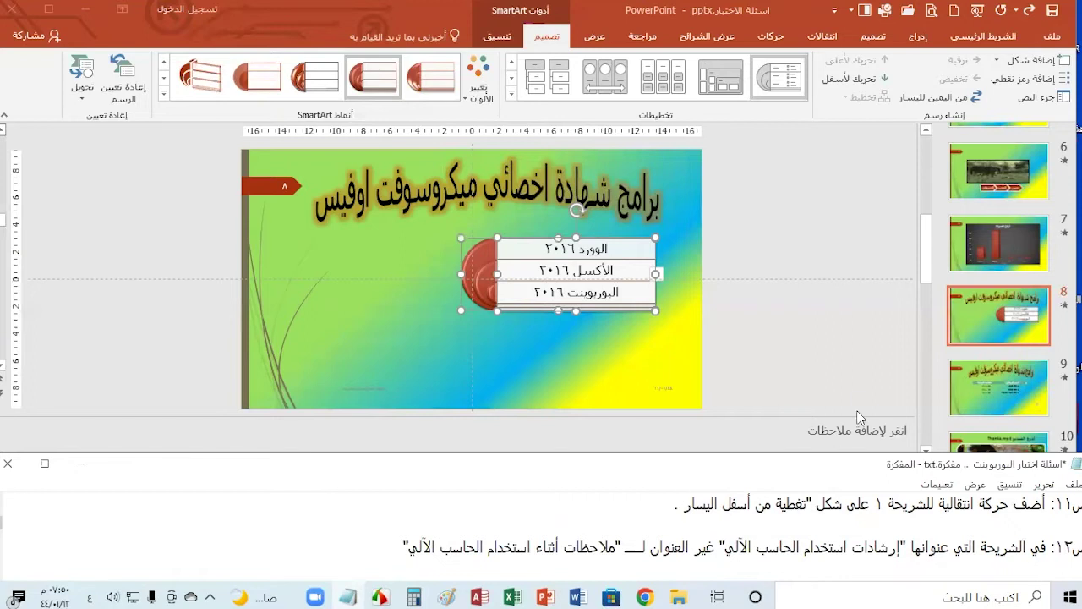
click(839, 357)
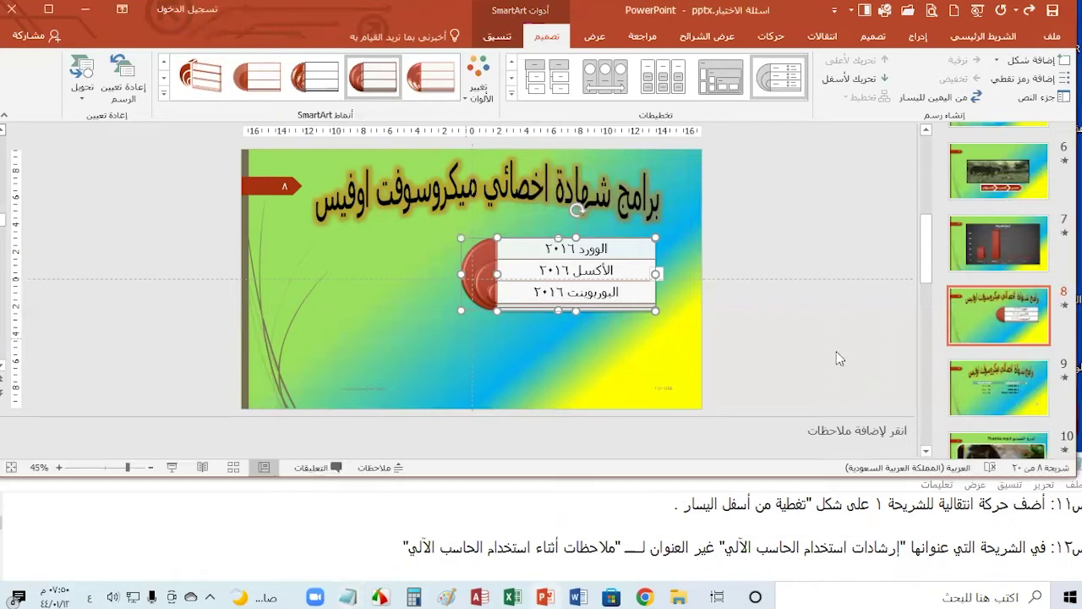
click(636, 345)
scroll(852, 343, up, 2)
scroll(976, 349, up, 5)
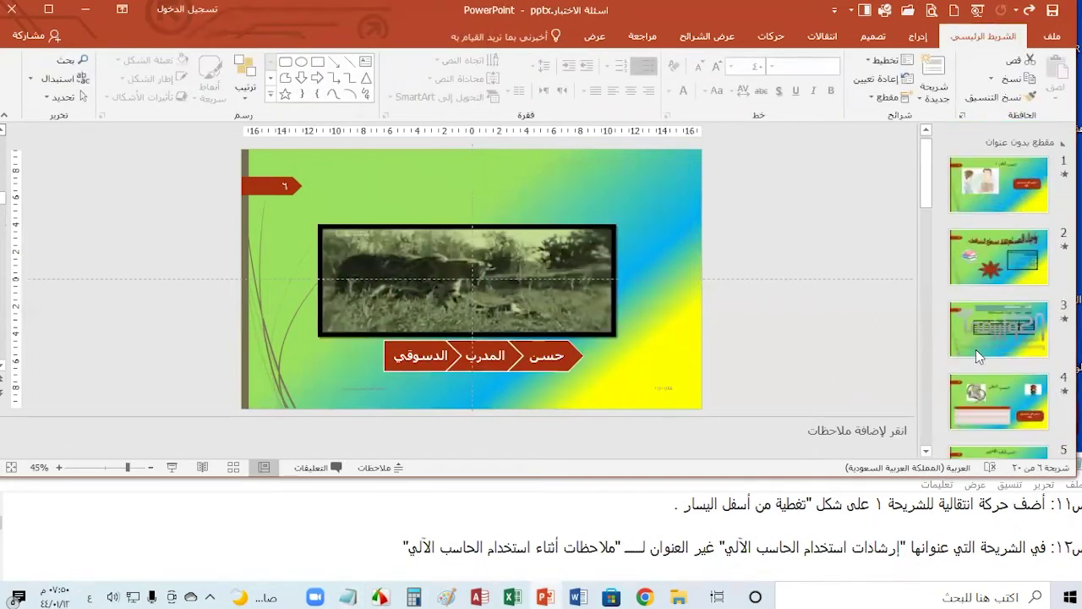
click(989, 191)
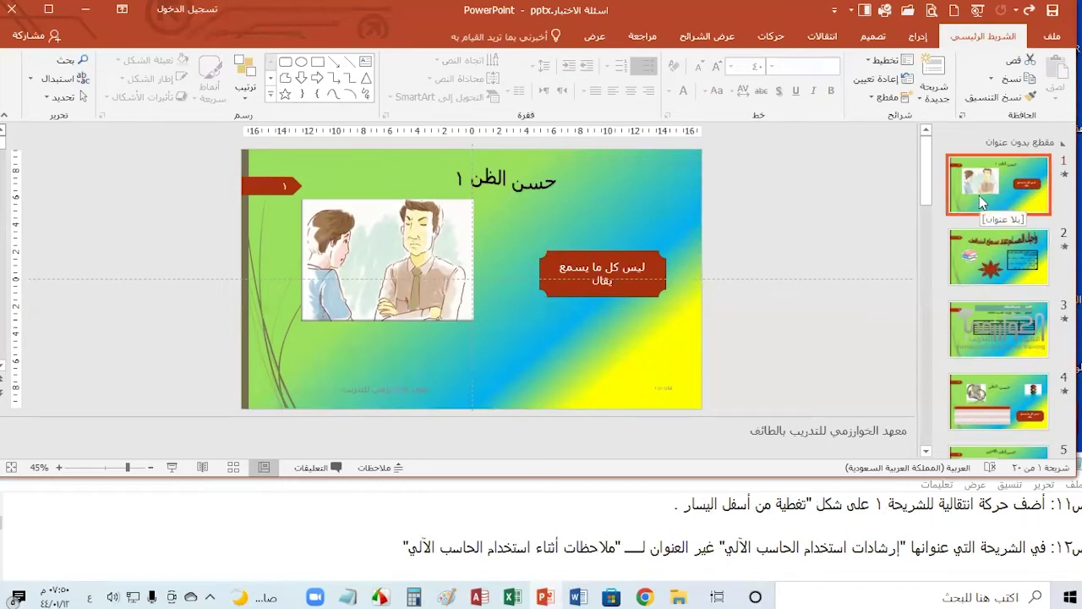
click(822, 37)
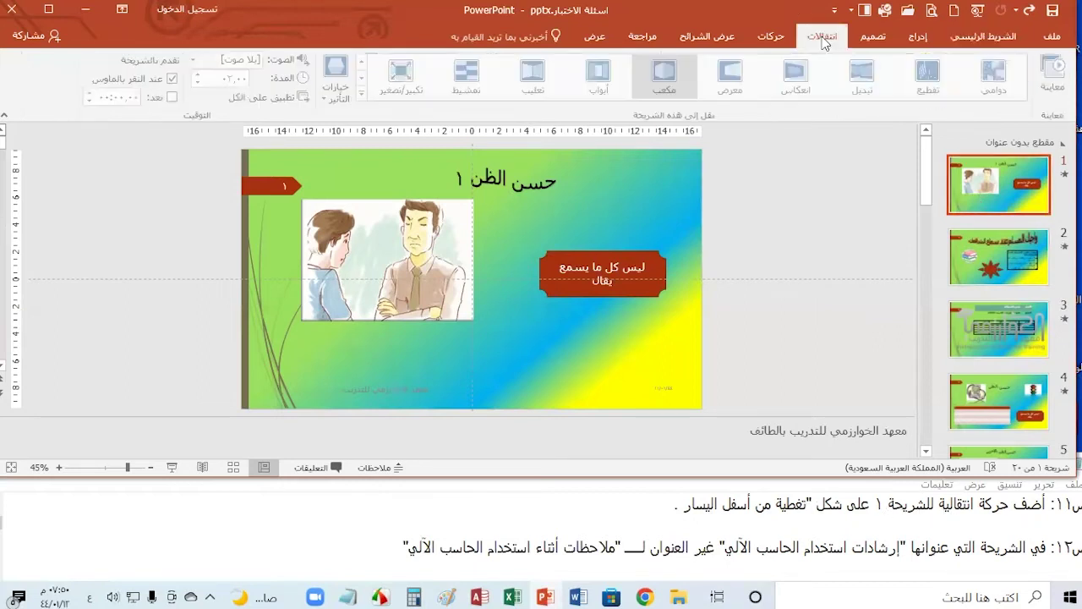
click(365, 91)
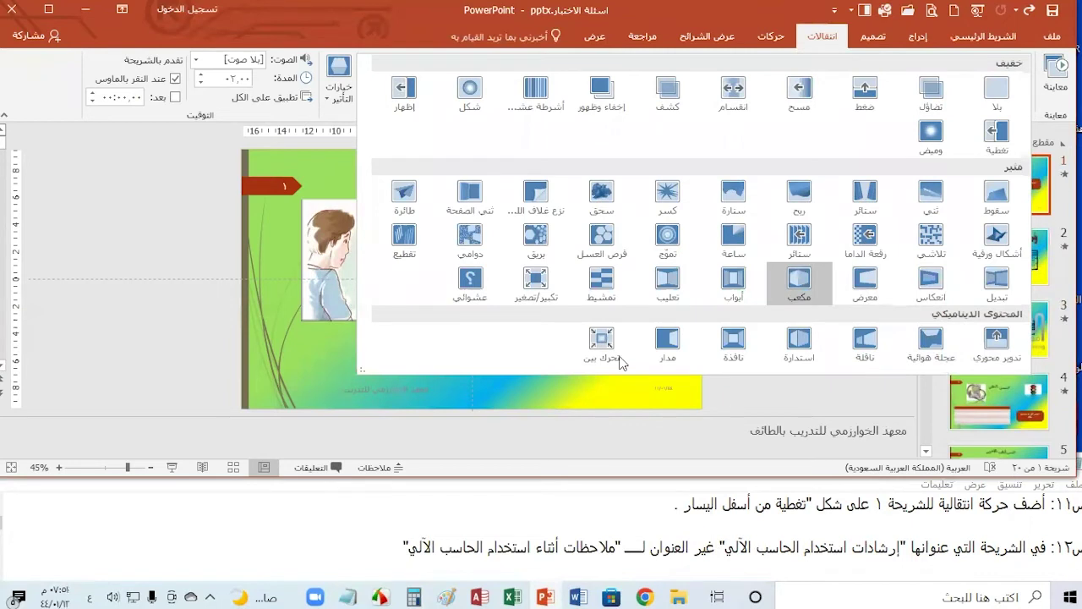
key(Escape)
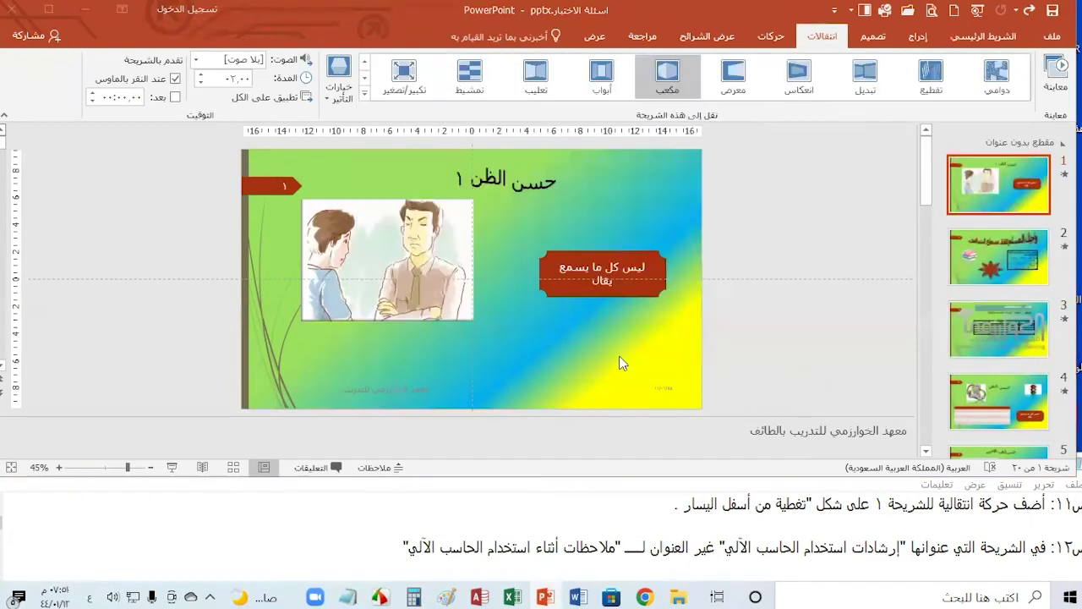
click(370, 96)
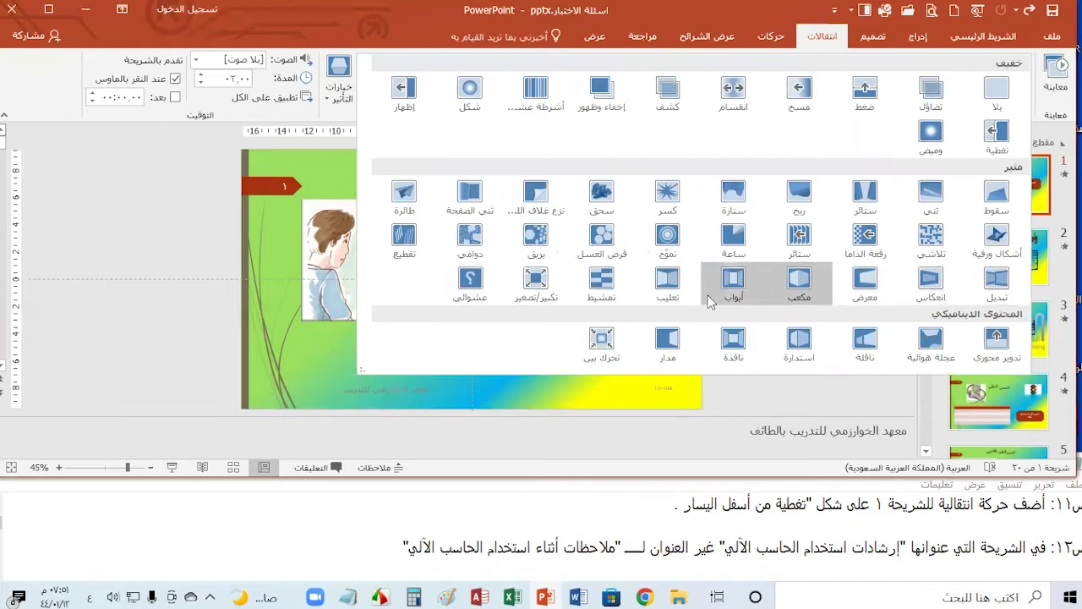
click(527, 399)
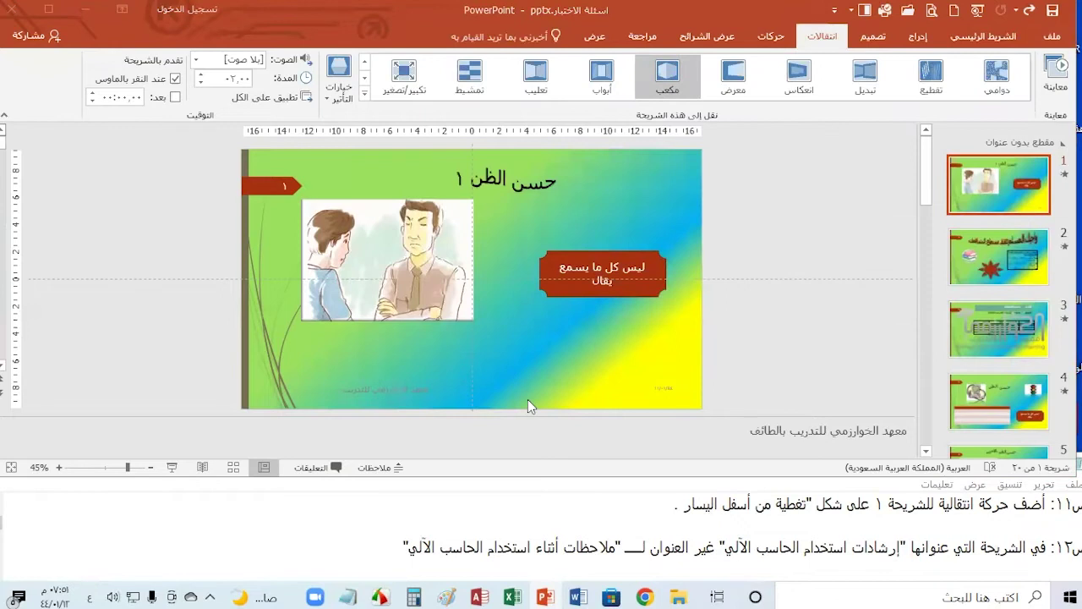
Apply the Cover (تغطية) transition to slide 1 with the From Bottom-Left (من أسفل اليسار) effect option
click(364, 93)
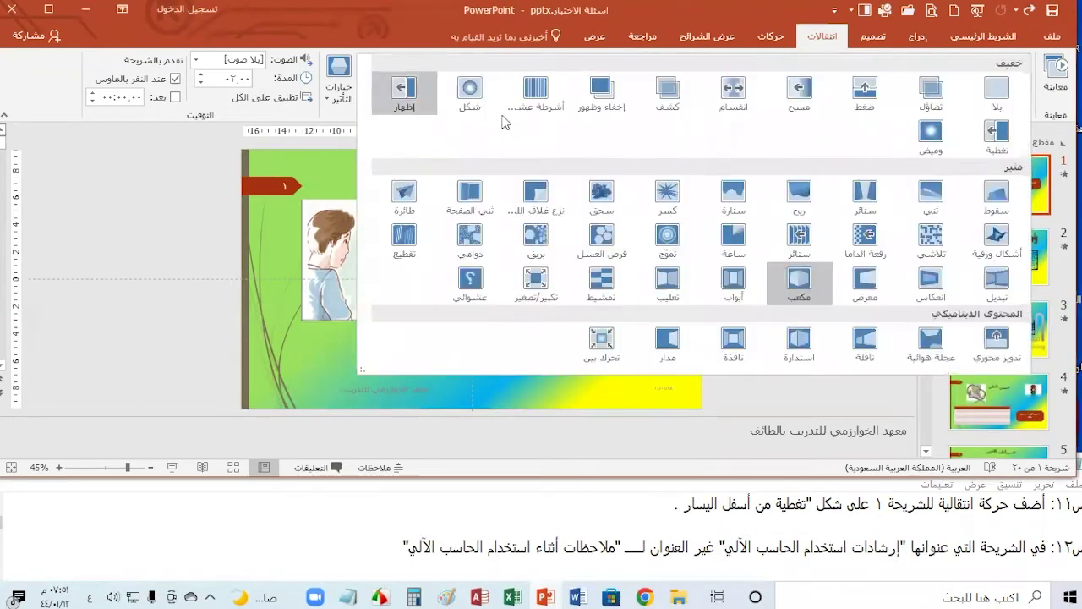
click(998, 135)
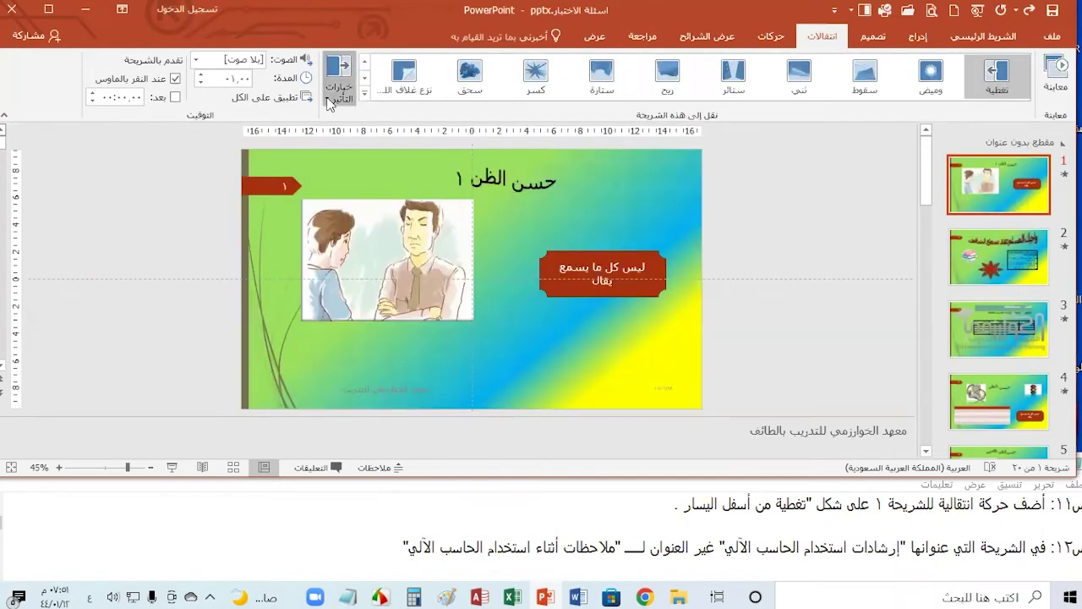
click(329, 101)
click(293, 195)
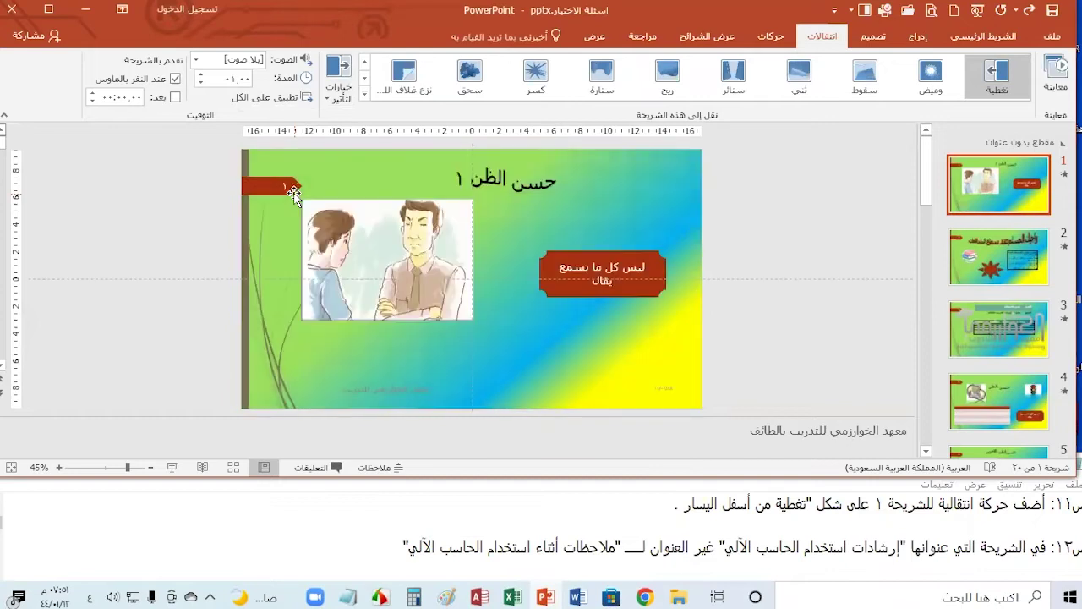
click(264, 105)
Go to slide 13, about computer use guidelines, and select the word "إرشادات" in its title
scroll(901, 540, down, 2)
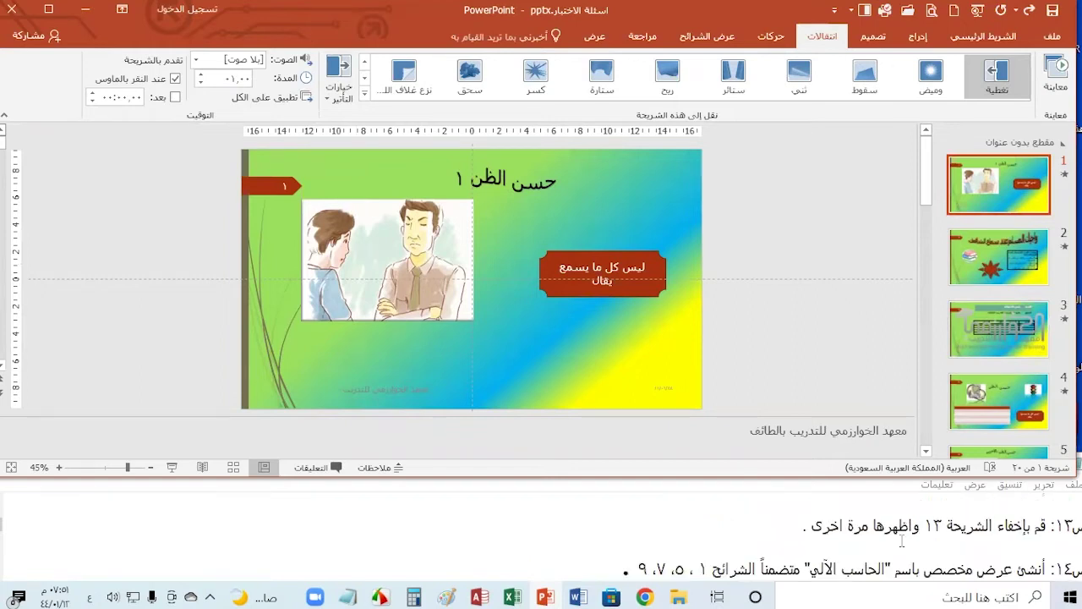
scroll(901, 540, up, 2)
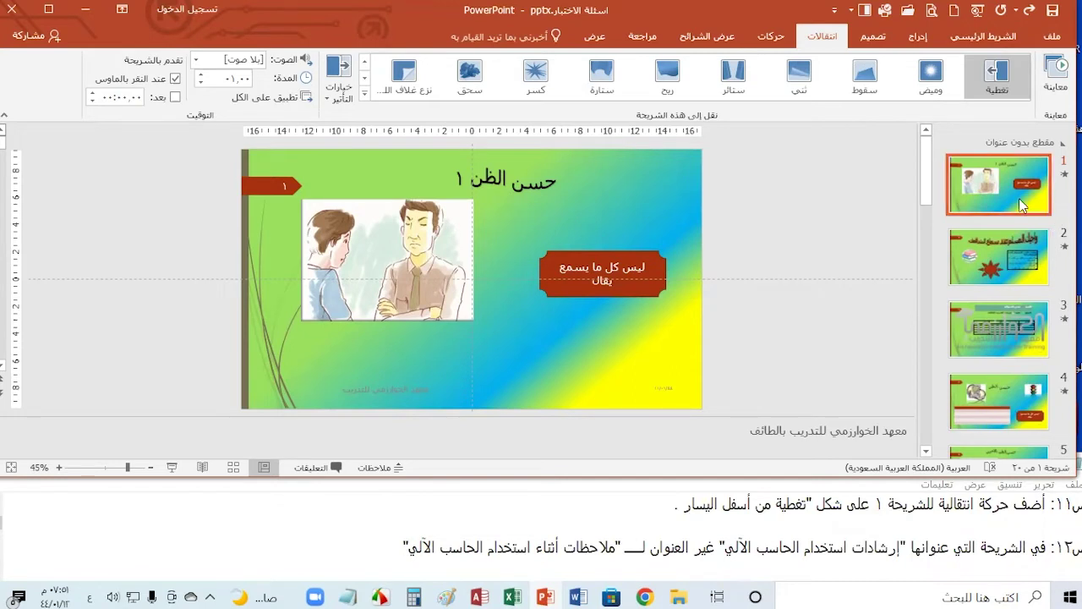
key(Down)
key(Down)
key(Down)
key(Down)
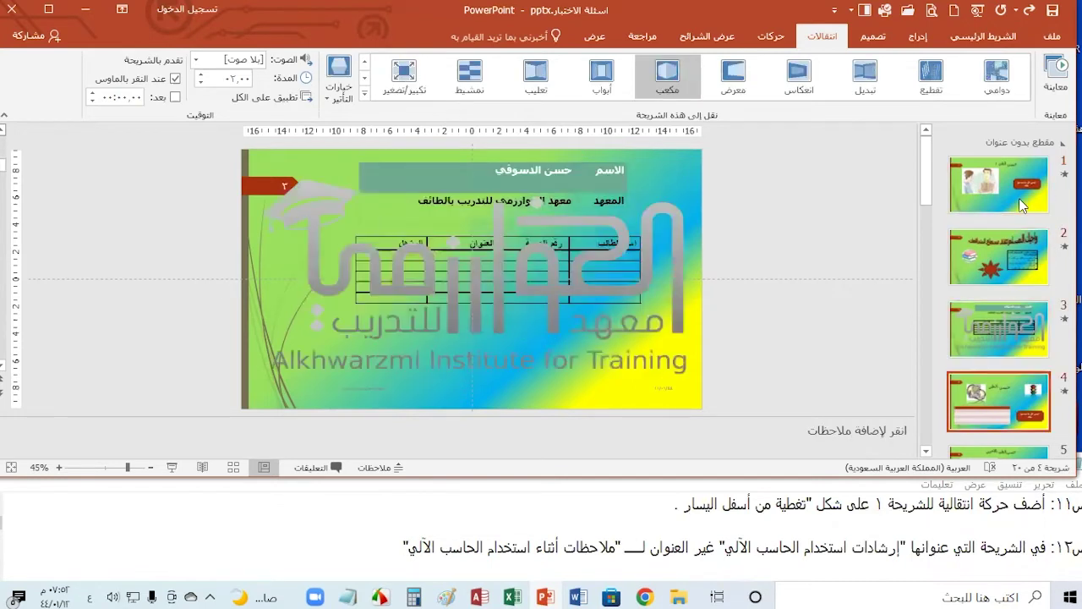
key(Down)
key(Down)
key(Down)
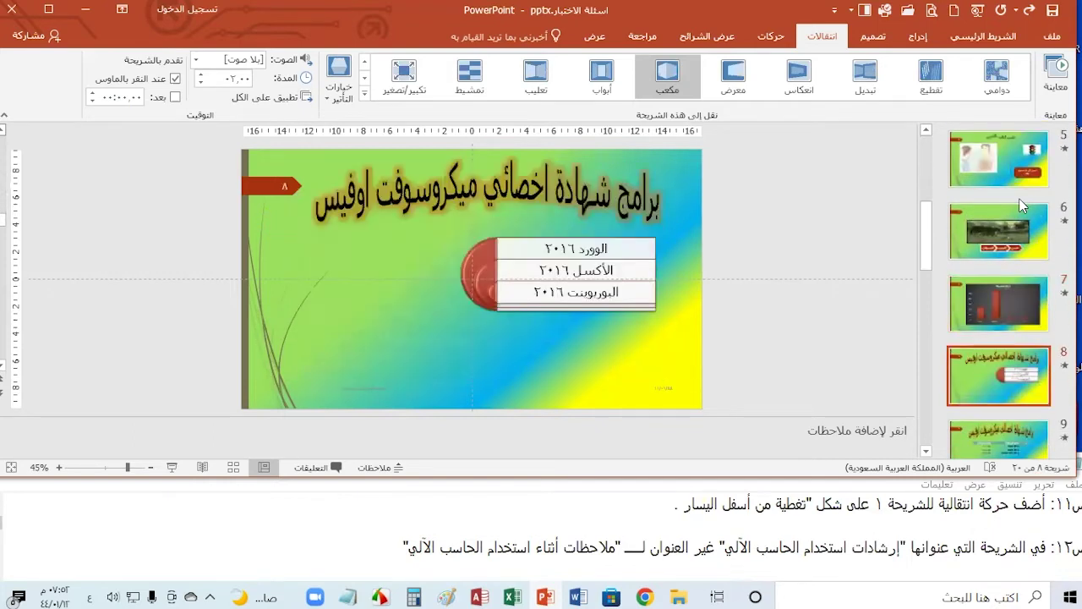
key(Down)
key(Down)
key(Down)
key(Down)
key(Down)
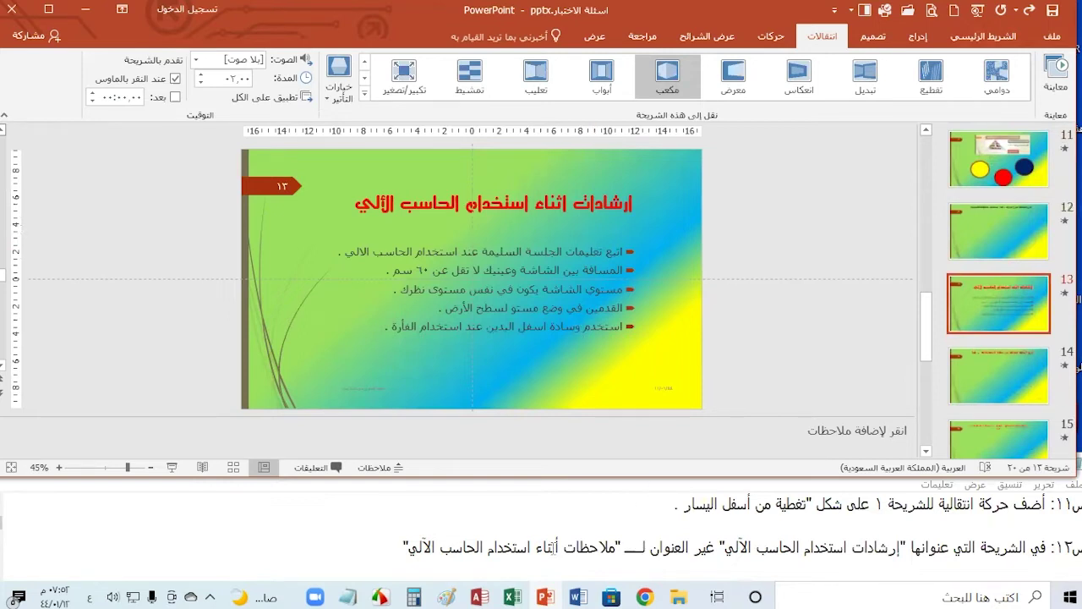
double_click(603, 203)
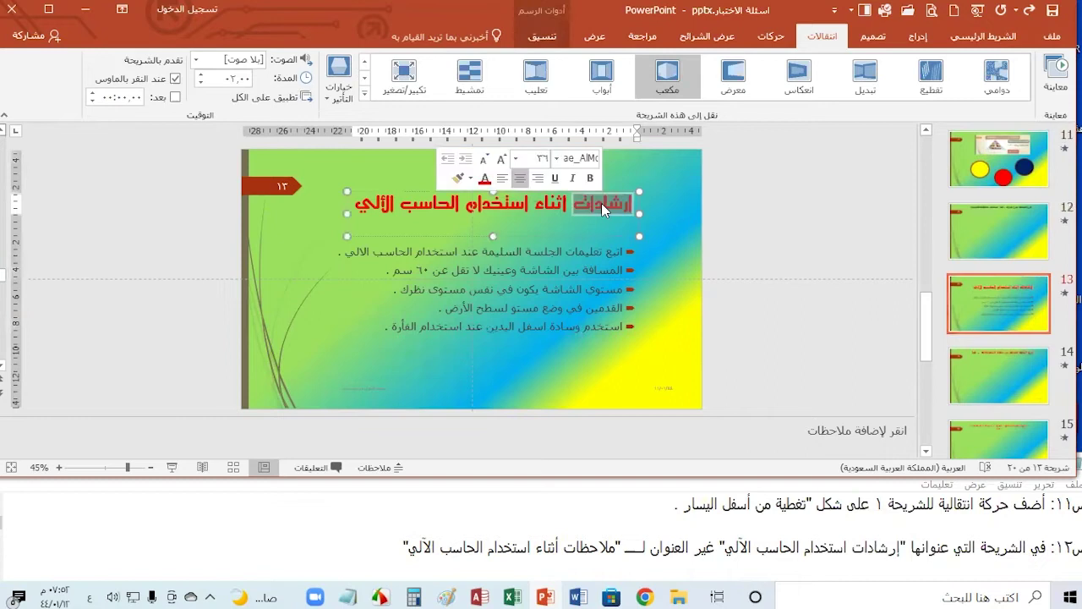